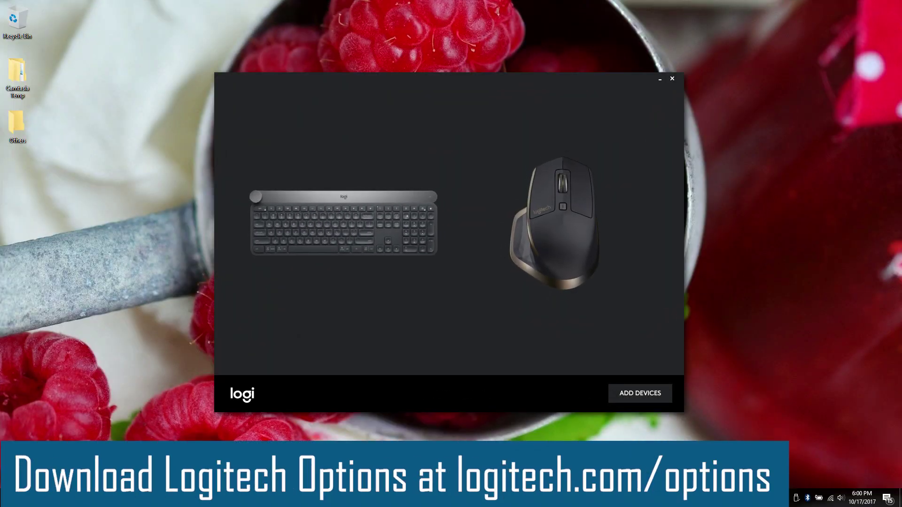
Step: Open the Craft keyboard's settings and bring up the list of applications with installable Craft profiles
click(344, 224)
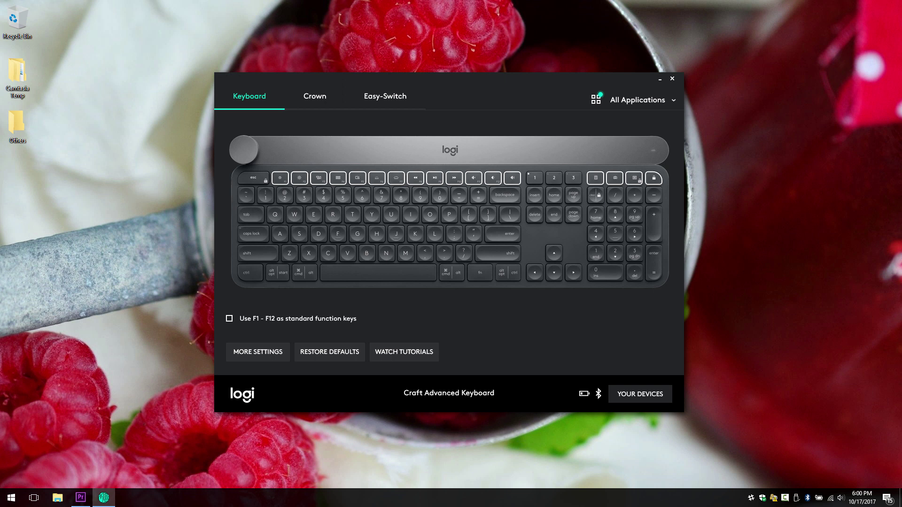
click(638, 100)
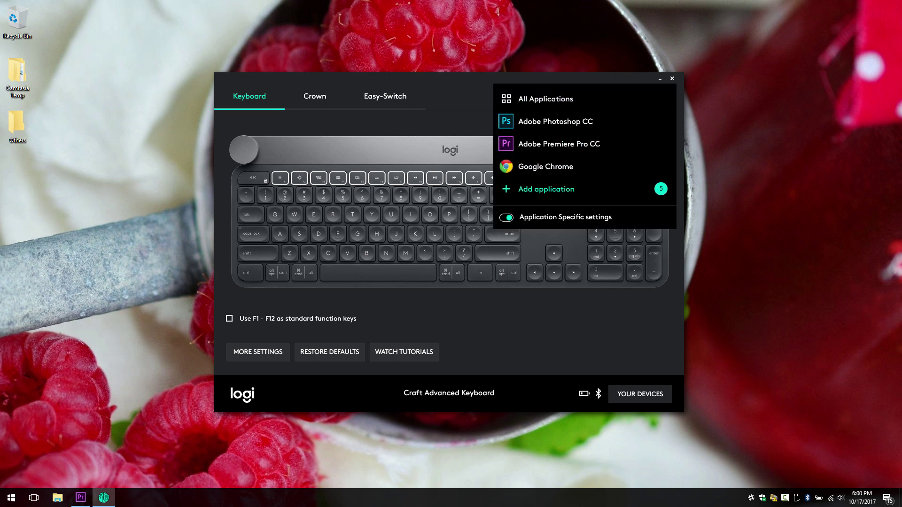
click(546, 189)
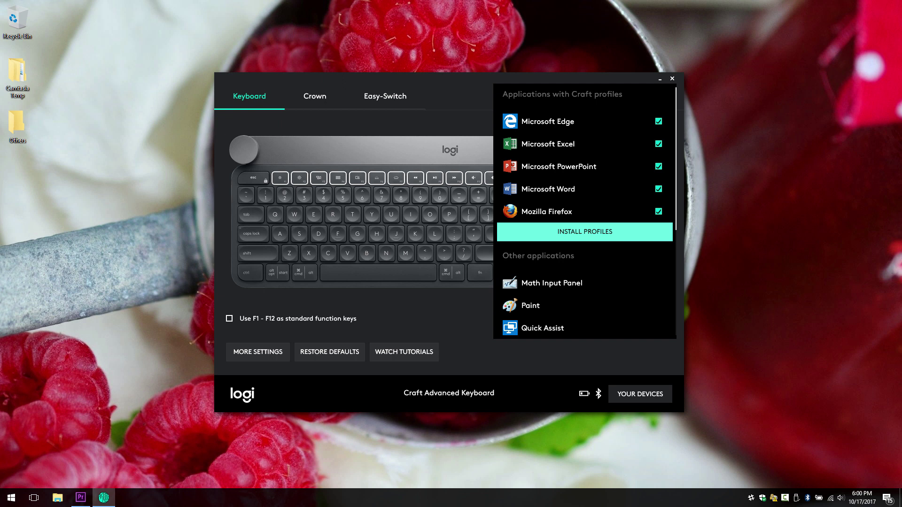
click(585, 232)
drag(566, 195, 561, 232)
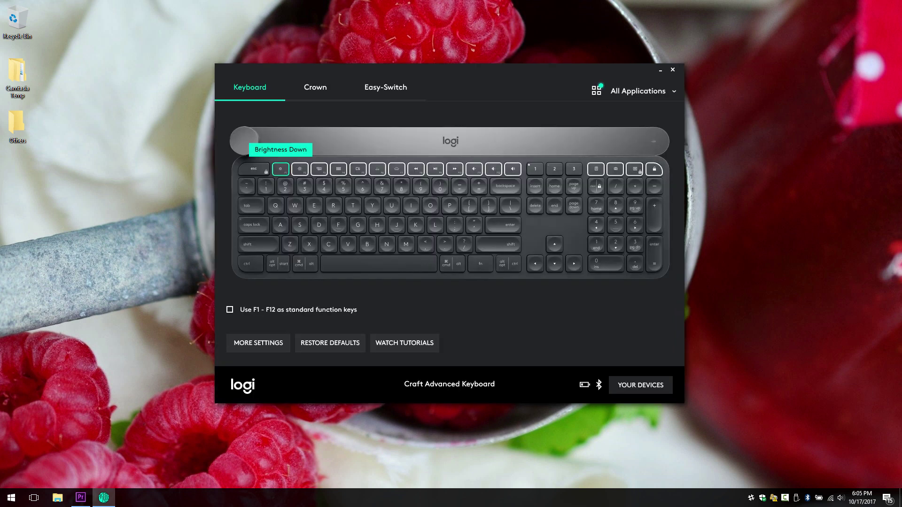
Step: Review the actions that can be assigned to the Brightness Down key
click(280, 169)
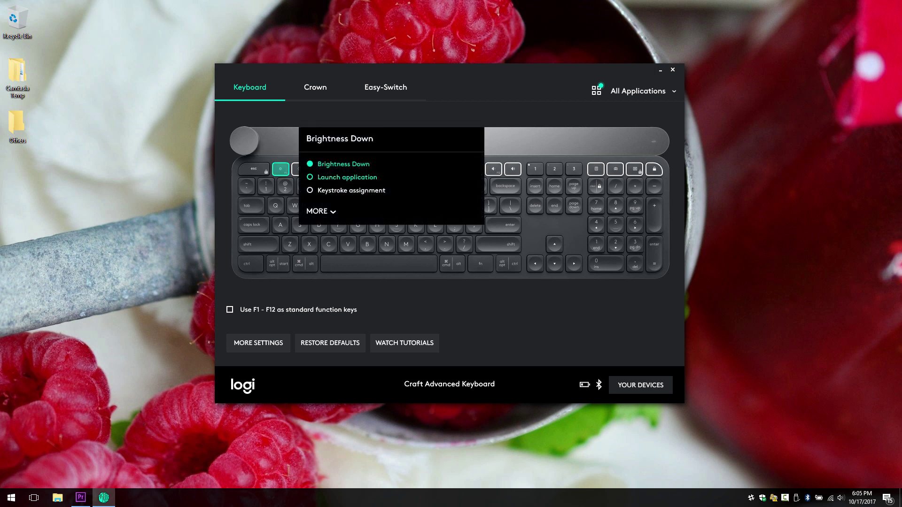
scroll(391, 230, down, 5)
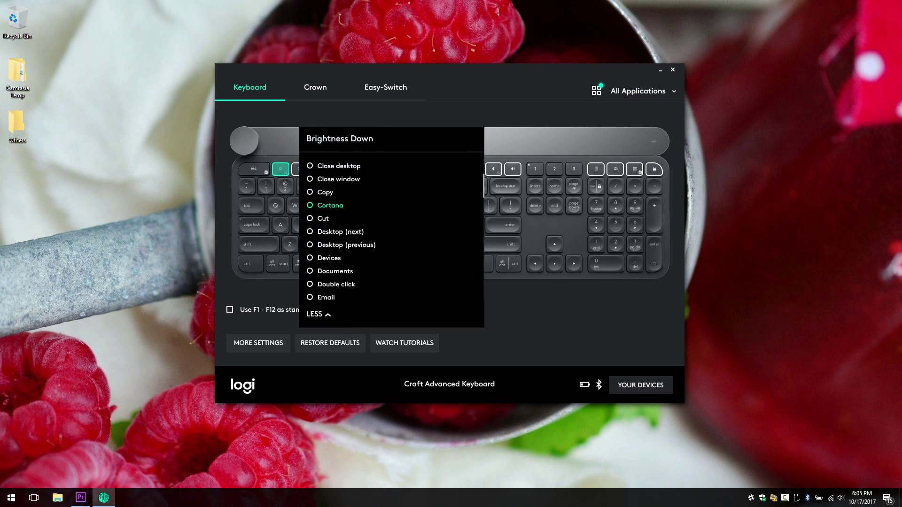
scroll(392, 230, down, 8)
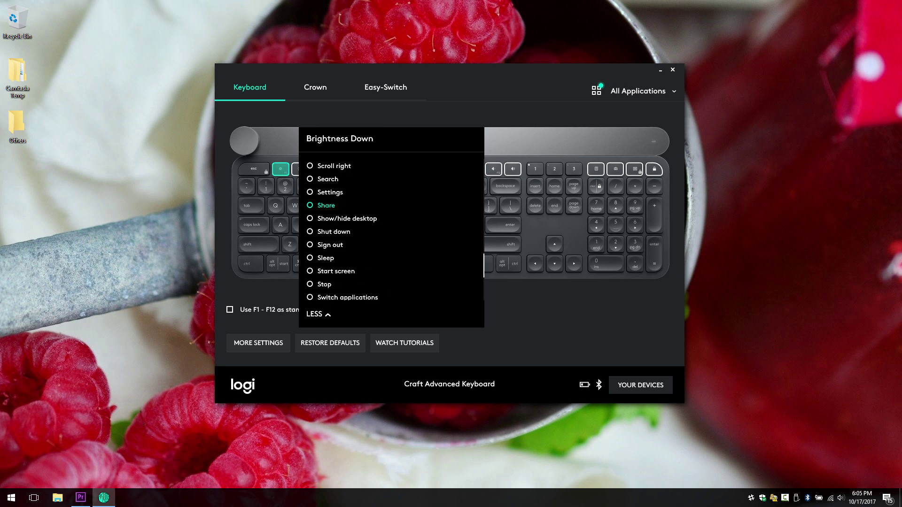
click(281, 169)
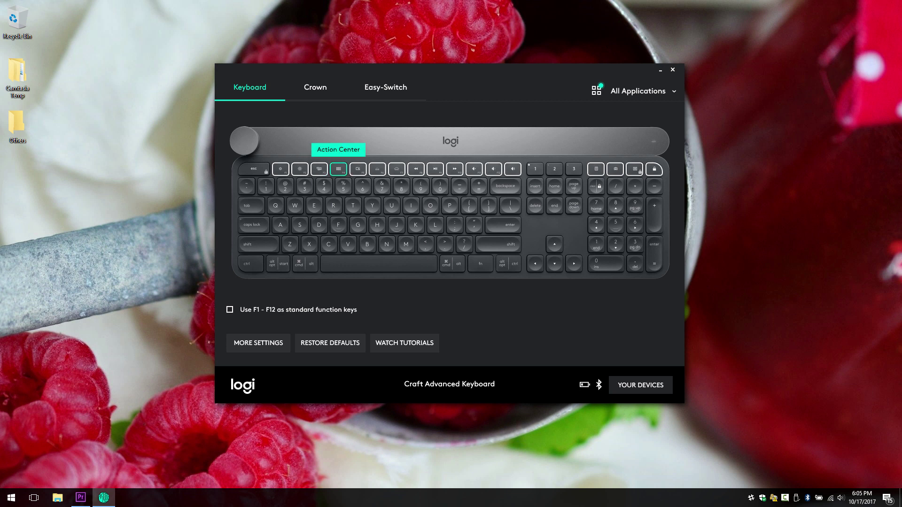
Step: Try out the task view, Action Center and show desktop keys
key(super+Tab)
key(super+Tab)
key(super+a)
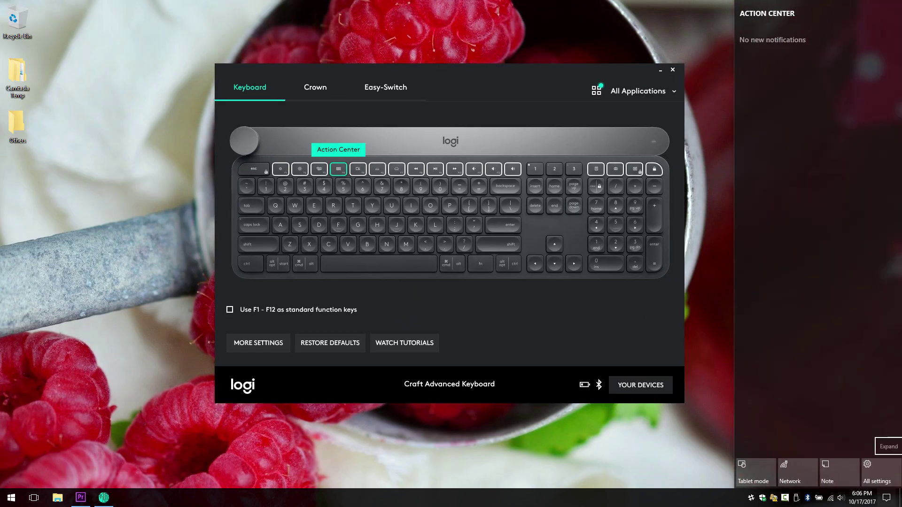
key(super+d)
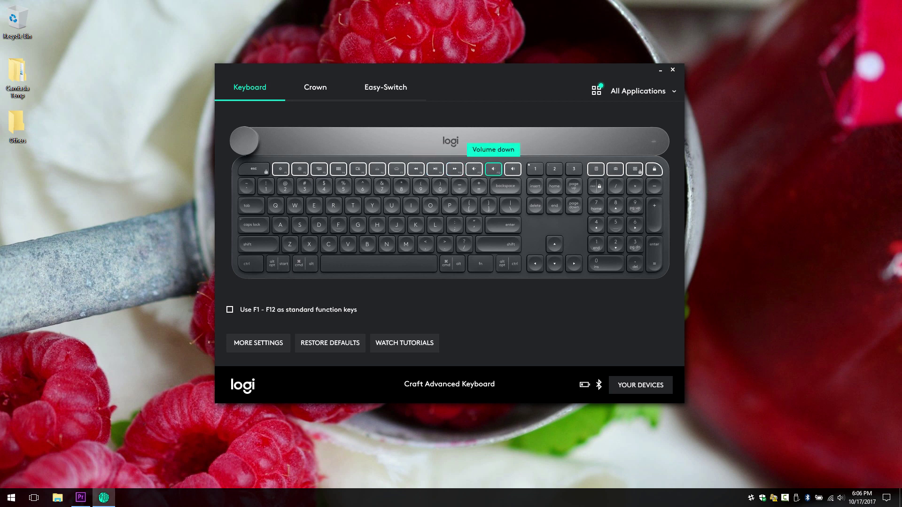
Step: Check the assignment options of the Calculator key and bring up the Recycle Bin's context menu
click(595, 169)
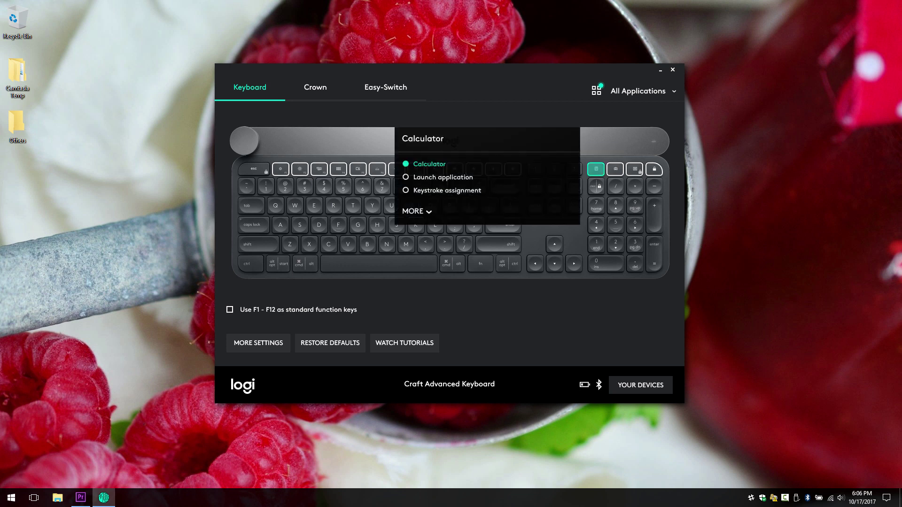
click(596, 170)
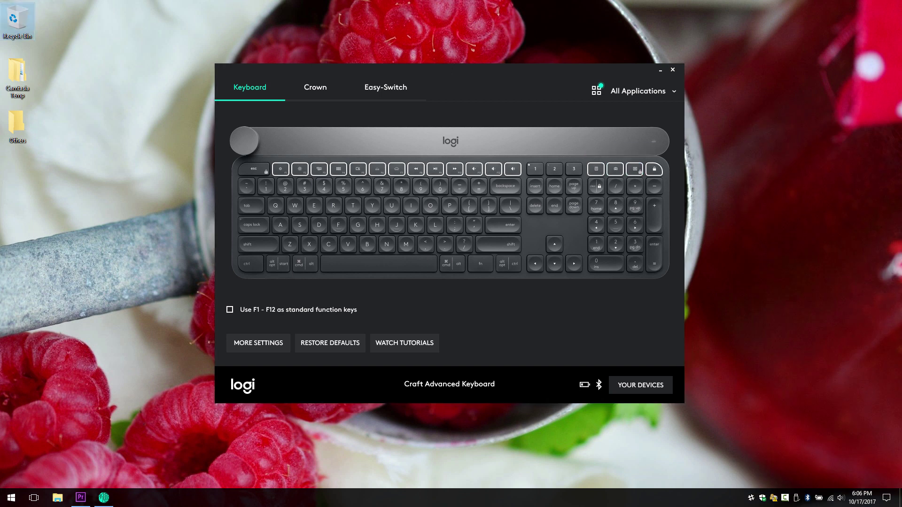
right_click(18, 18)
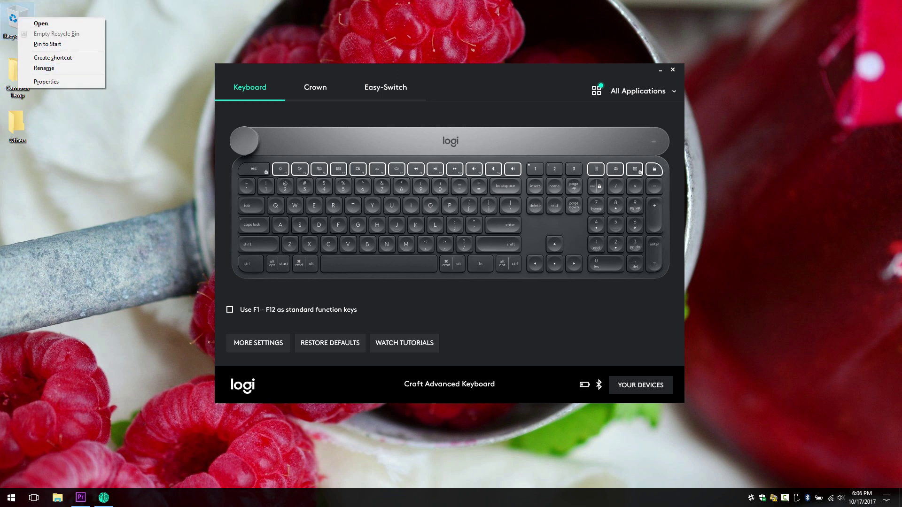
key(Escape)
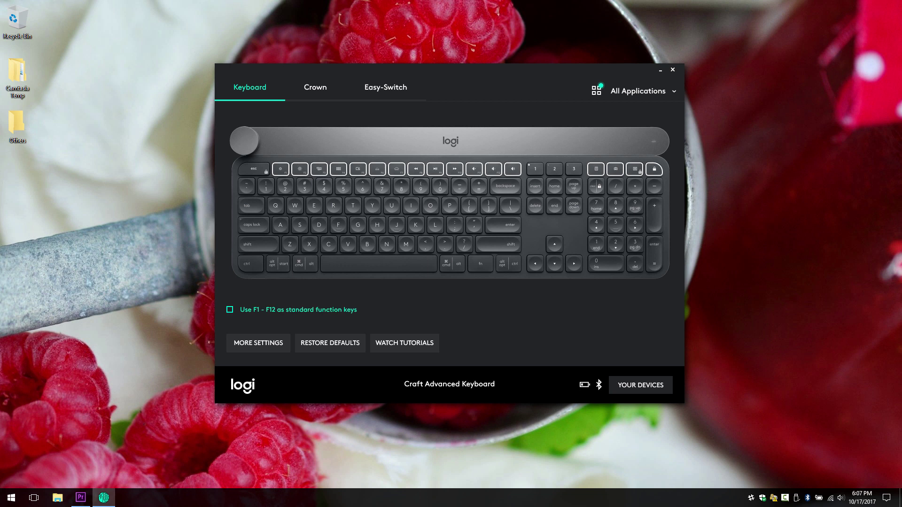
Step: Open the Crown settings and try out its Start screen, Horizontal scroll and Switch applications actions
click(315, 87)
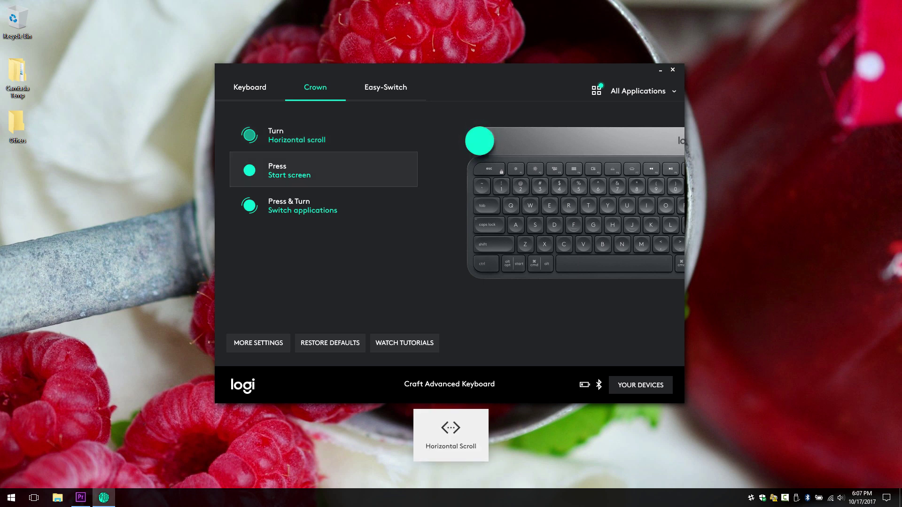
key(super)
key(super)
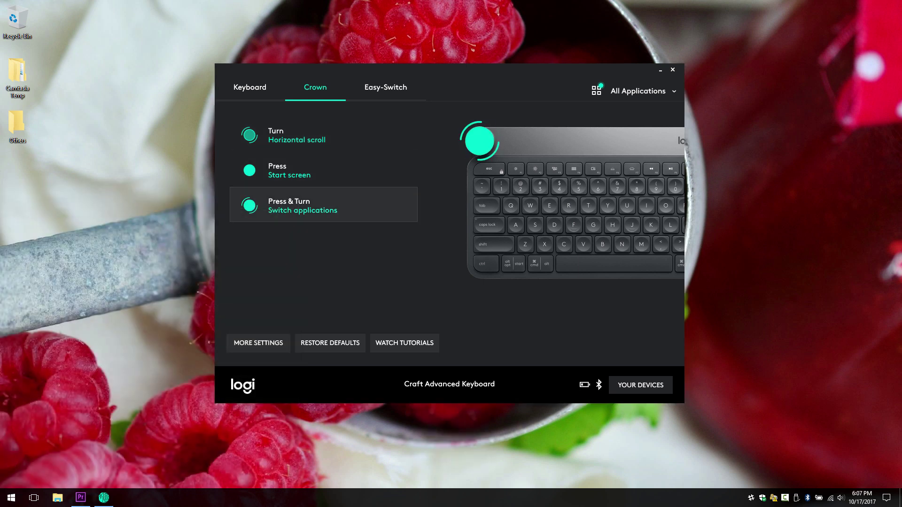
scroll(449, 235, right, 2)
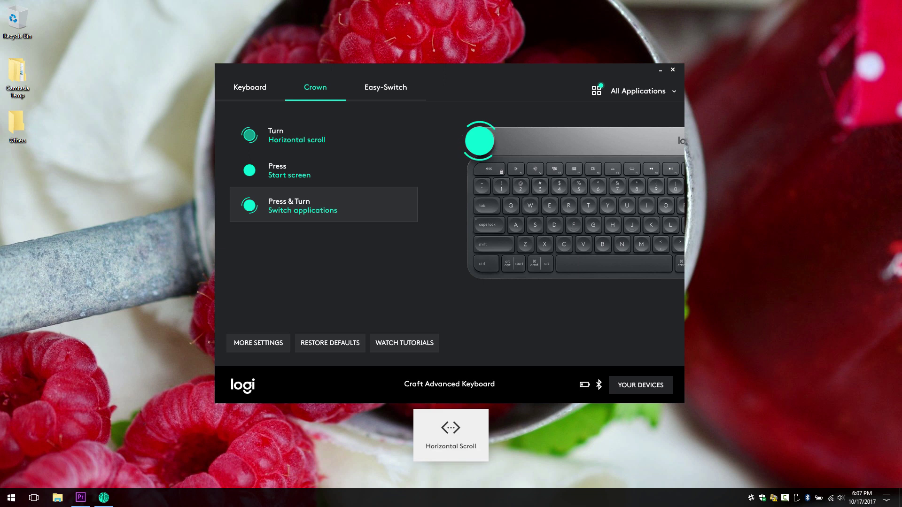
key(alt+Tab)
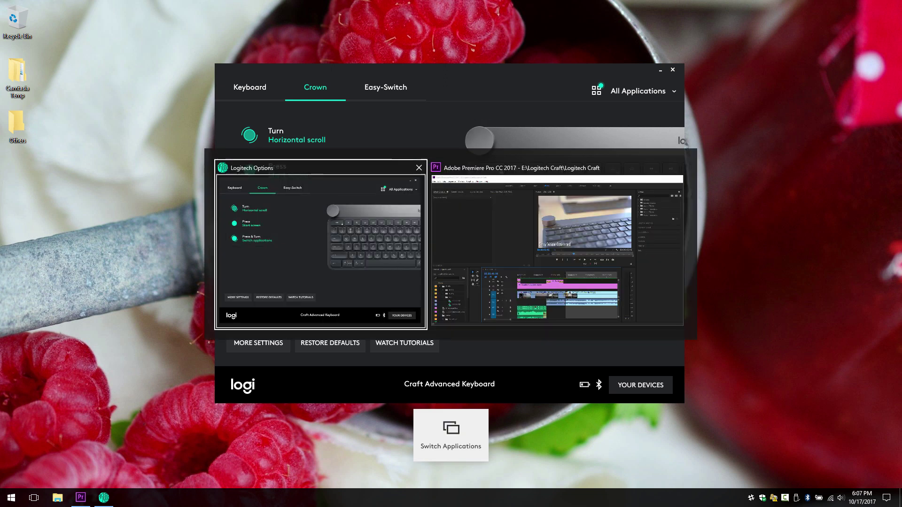
key(alt+Tab)
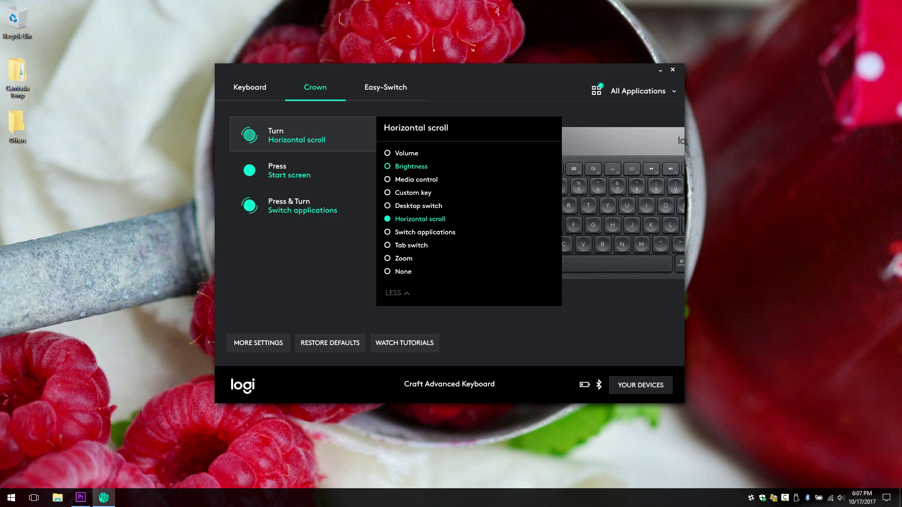
Step: Review the actions that can be assigned to turning the Crown
key(Down)
key(Down)
key(Down)
key(Down)
key(Down)
key(Down)
key(Down)
key(Down)
Step: Review the actions that can be assigned to the Crown's Press and Press & Turn gestures
click(289, 171)
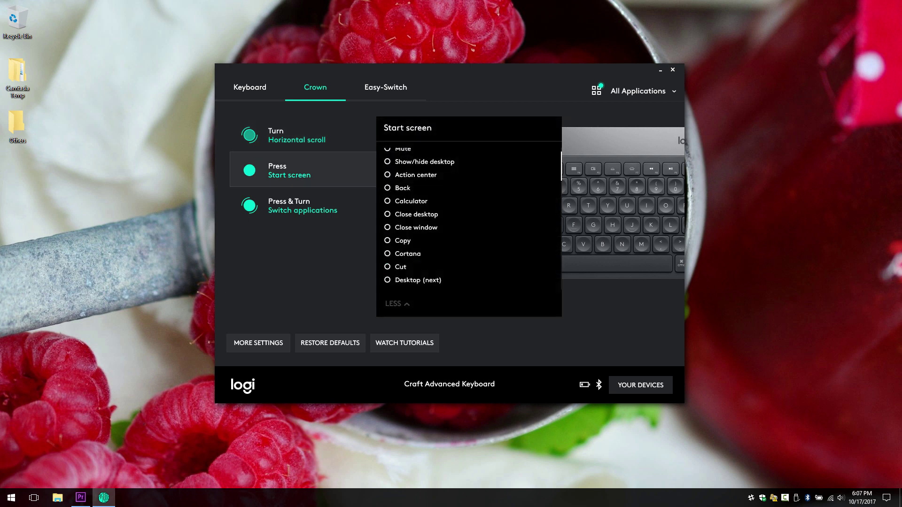
scroll(423, 176, up, 1)
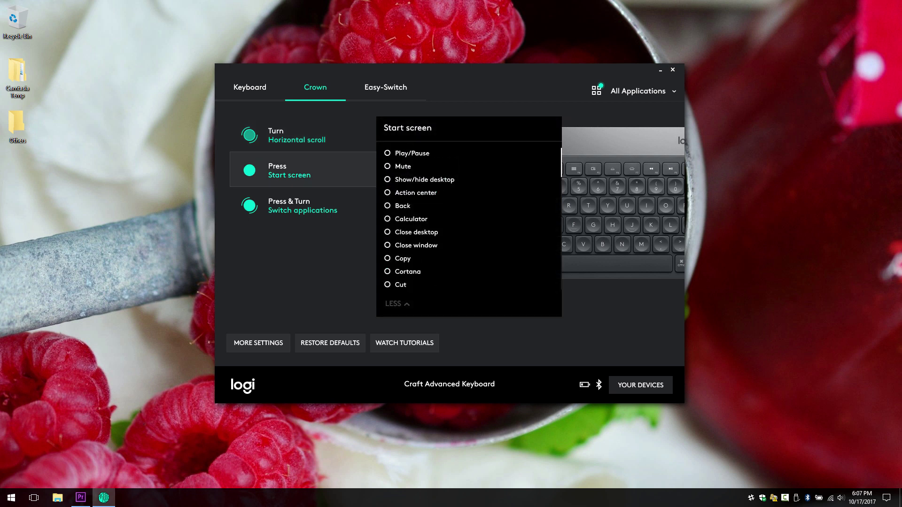
scroll(469, 221, down, 4)
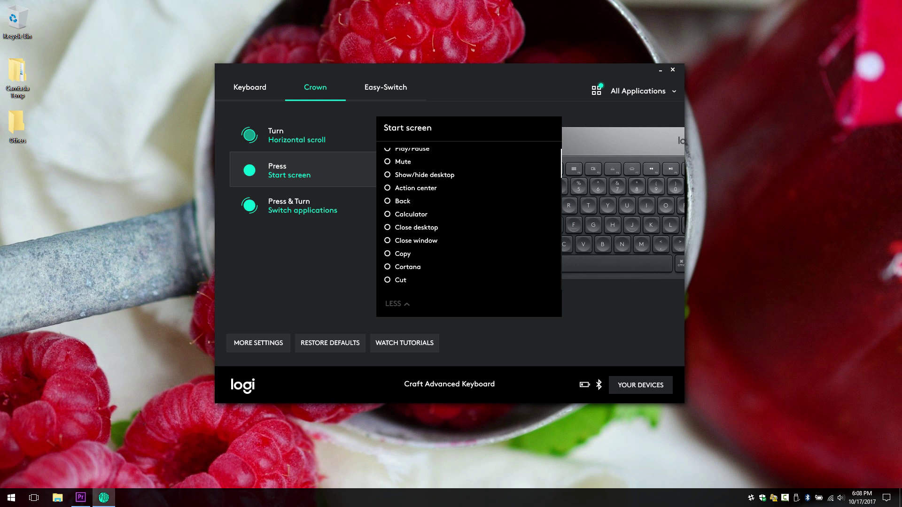
scroll(468, 221, down, 8)
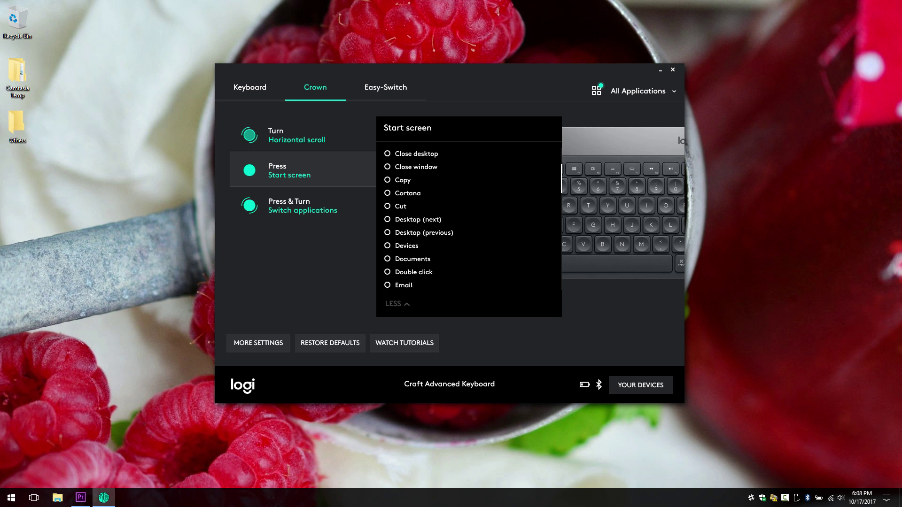
scroll(469, 221, down, 13)
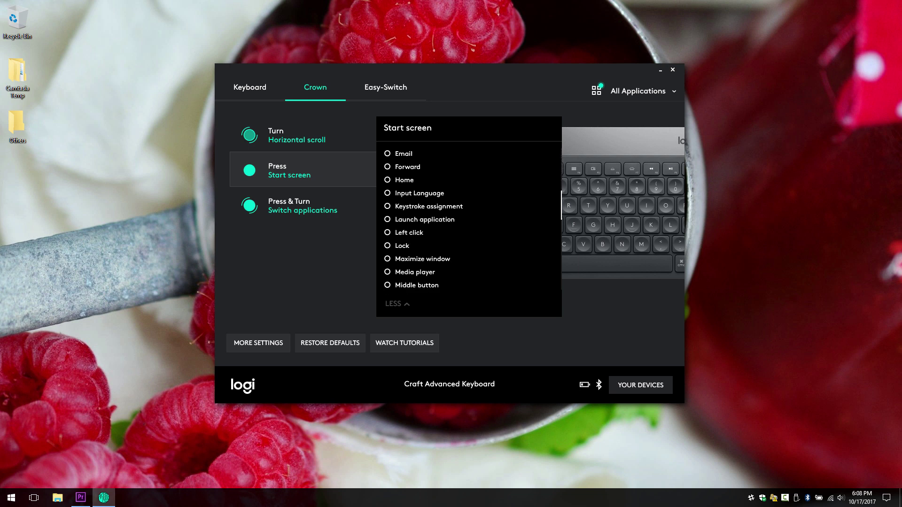
scroll(468, 221, down, 15)
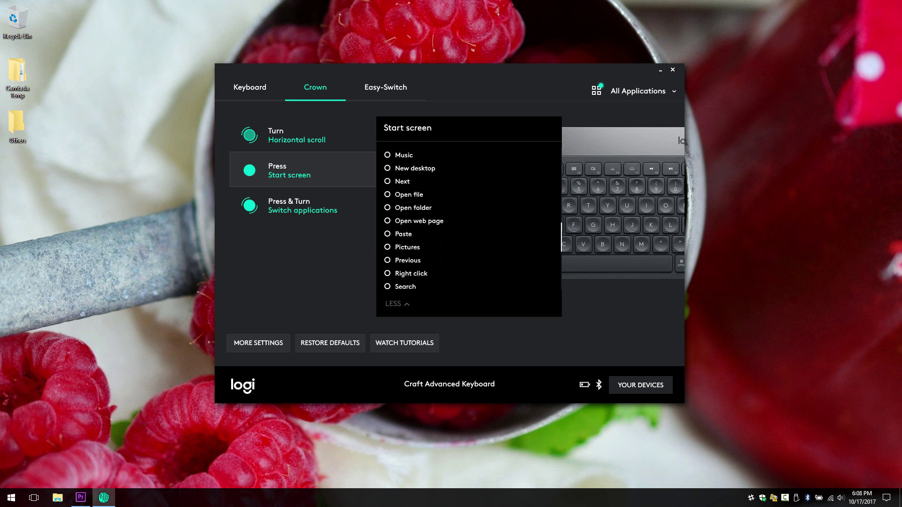
scroll(469, 221, down, 3)
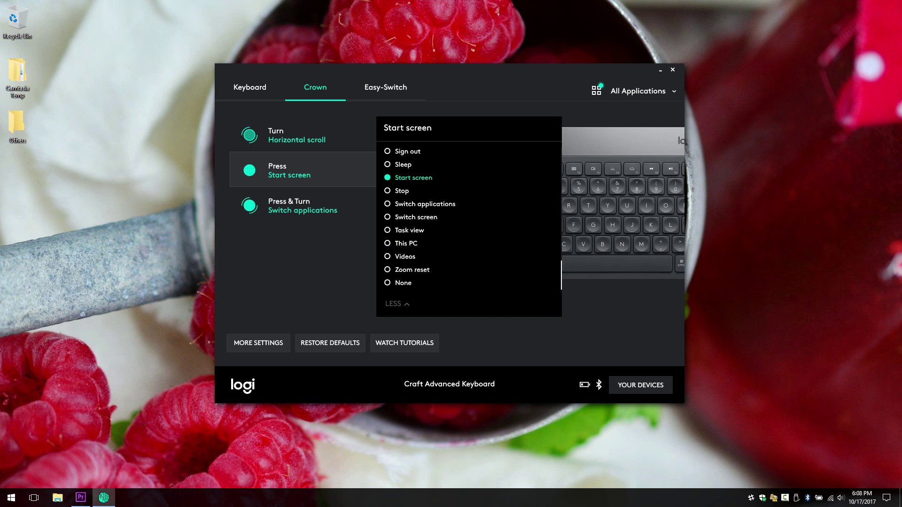
click(302, 205)
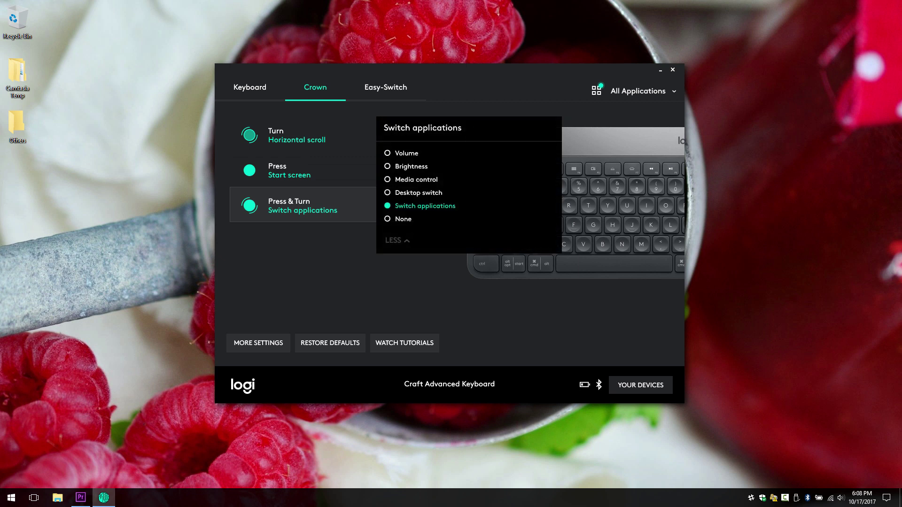
Step: View the Easy-Switch device list and the Craft keyboard's additional settings, down to the keys that can be disabled
click(386, 87)
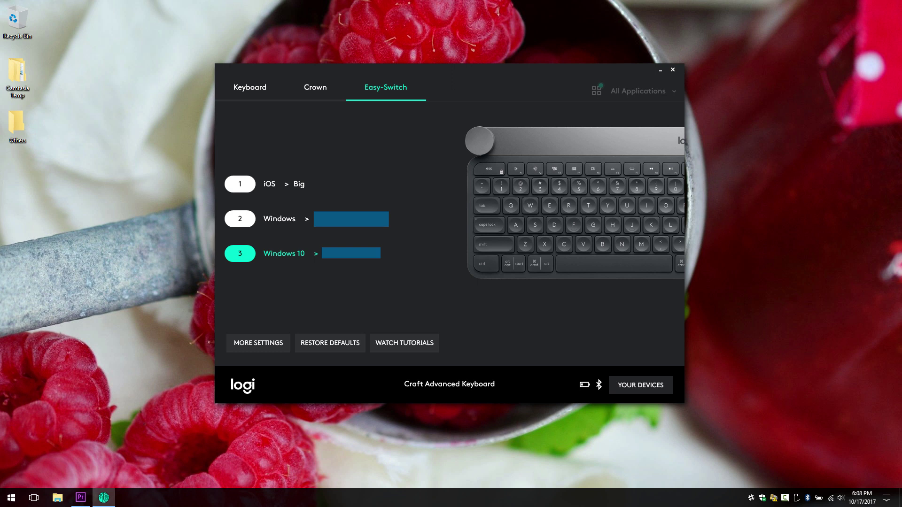
click(258, 343)
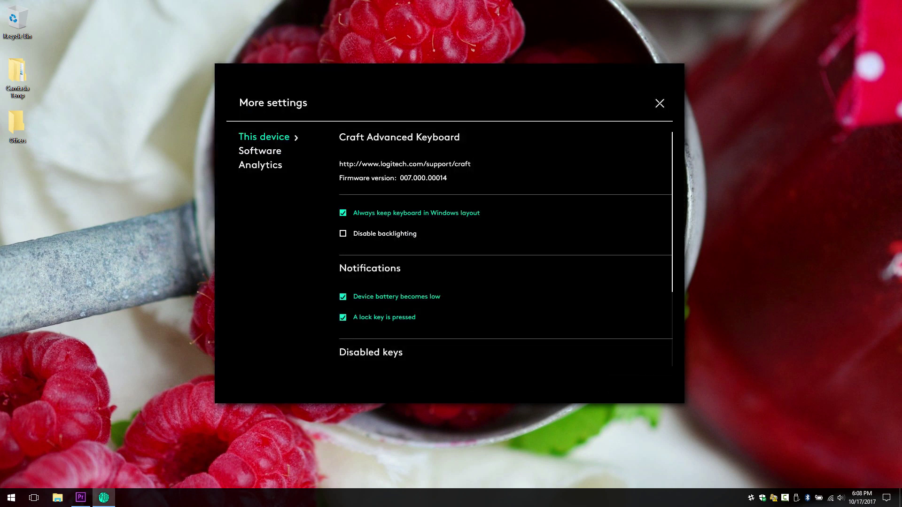
scroll(506, 249, down, 1)
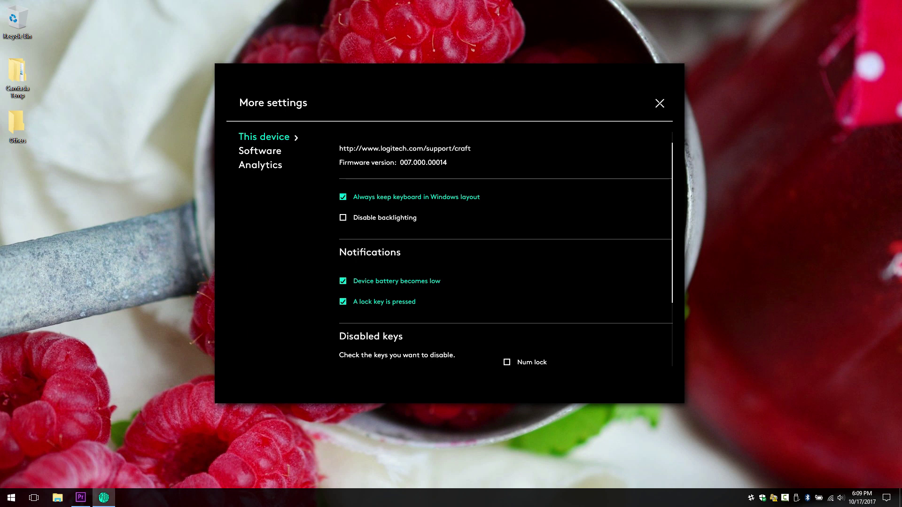
scroll(506, 249, down, 2)
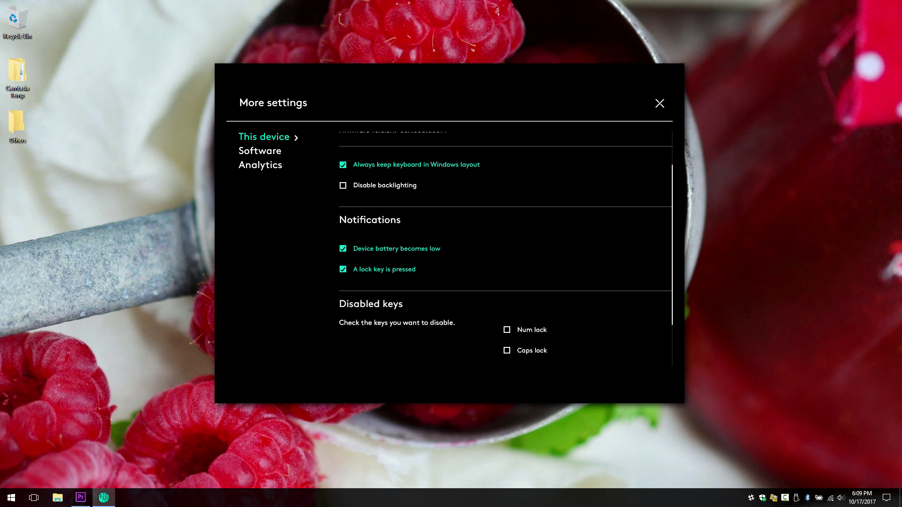
drag(674, 286, 676, 320)
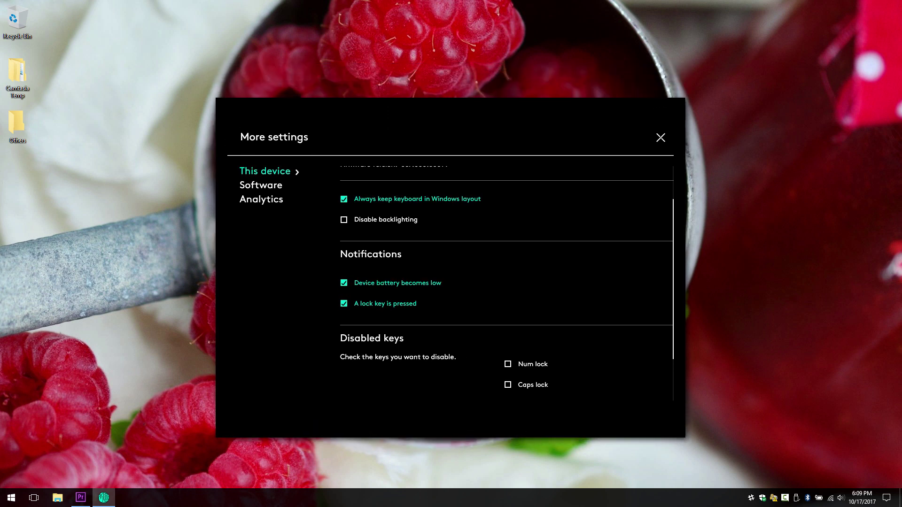
scroll(507, 282, down, 3)
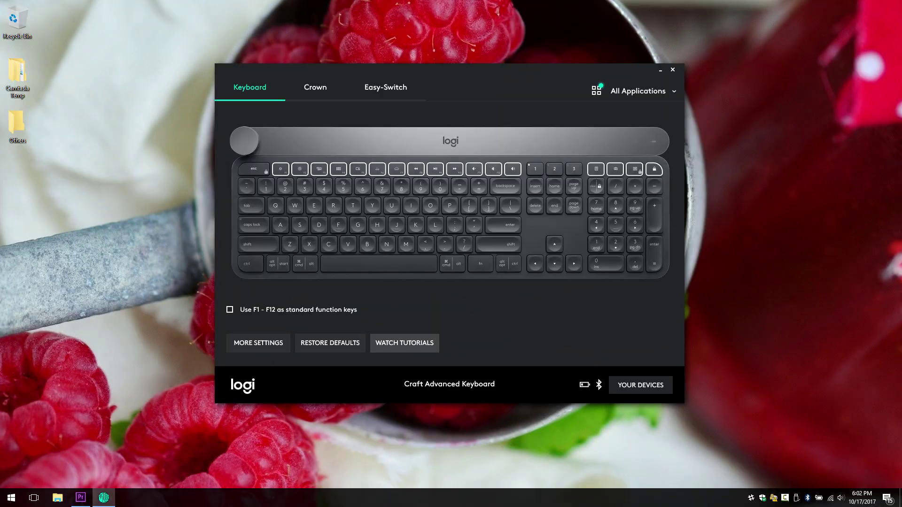
Step: Open the Craft keyboard tutorial on switching through browser tabs, and launch Google Chrome to try it
click(405, 343)
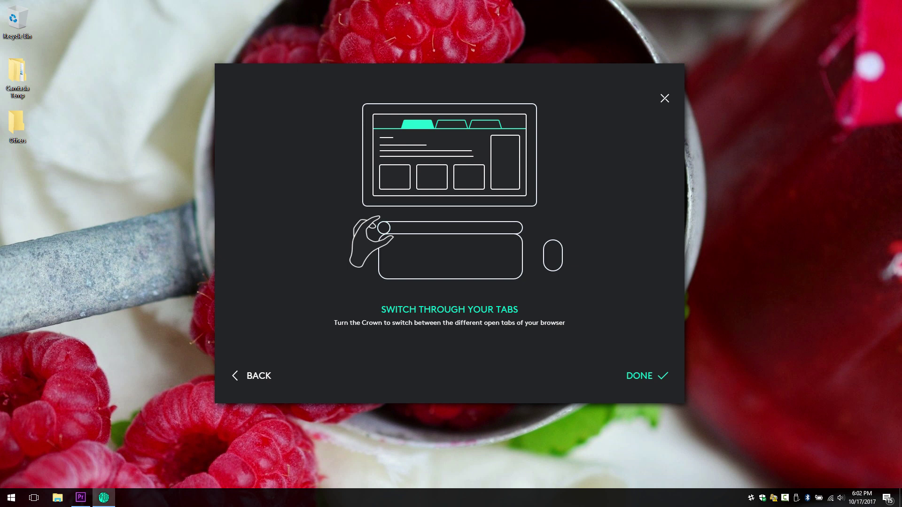
key(super)
text(chrome)
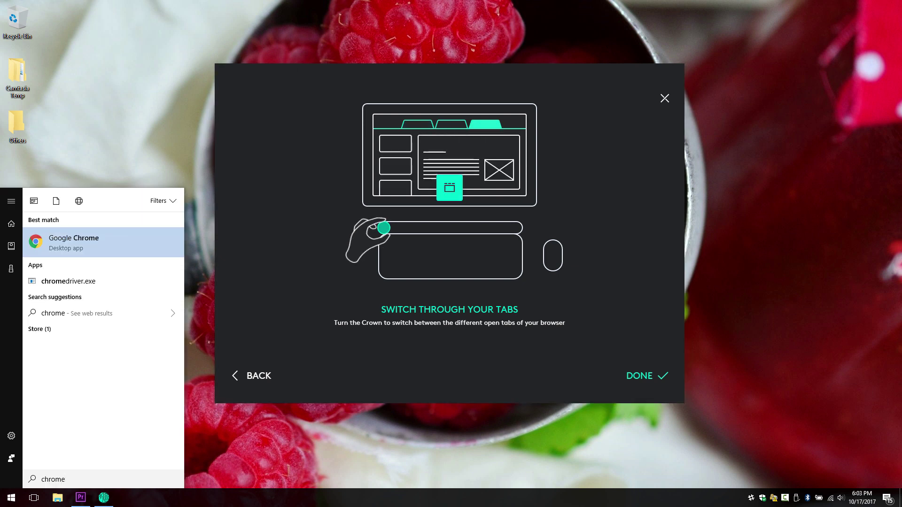
key(Return)
Step: Cycle forward and backward through the open CNET, Engadget and Gizmodo tabs with the Tab Switch action
key(ctrl+Tab)
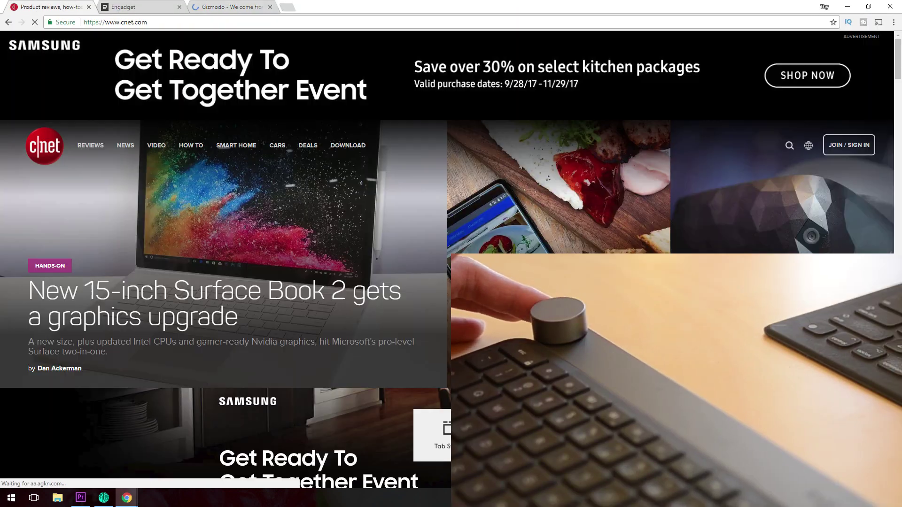
key(ctrl+Tab)
key(ctrl+Tab)
key(ctrl+shift+Tab)
key(ctrl+shift+Tab)
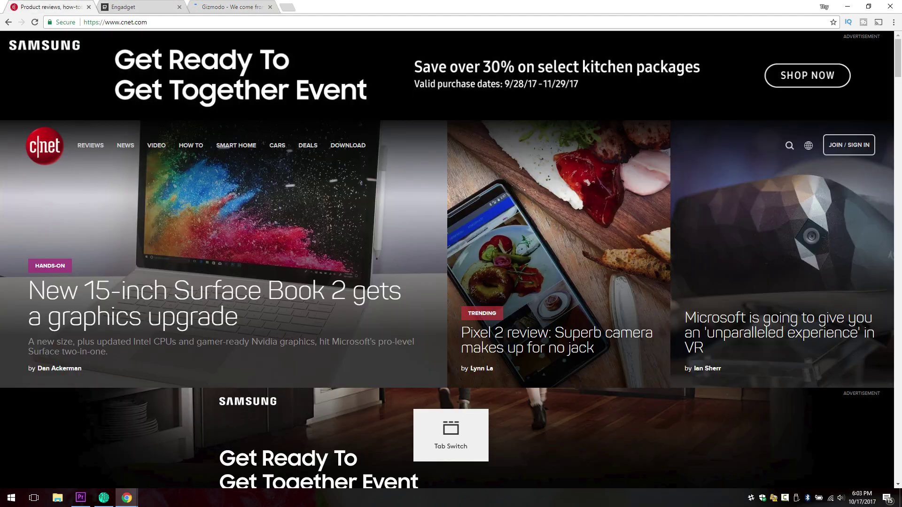
key(ctrl+shift+Tab)
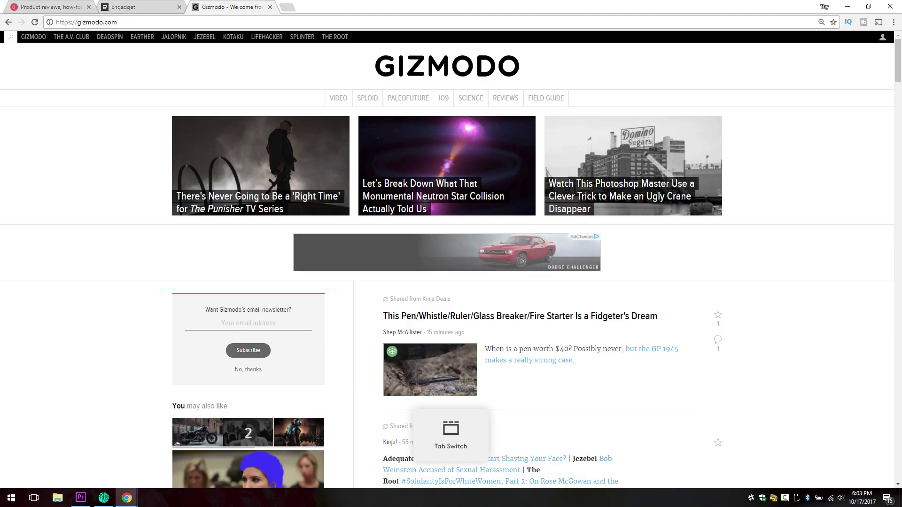
key(ctrl+shift+Tab)
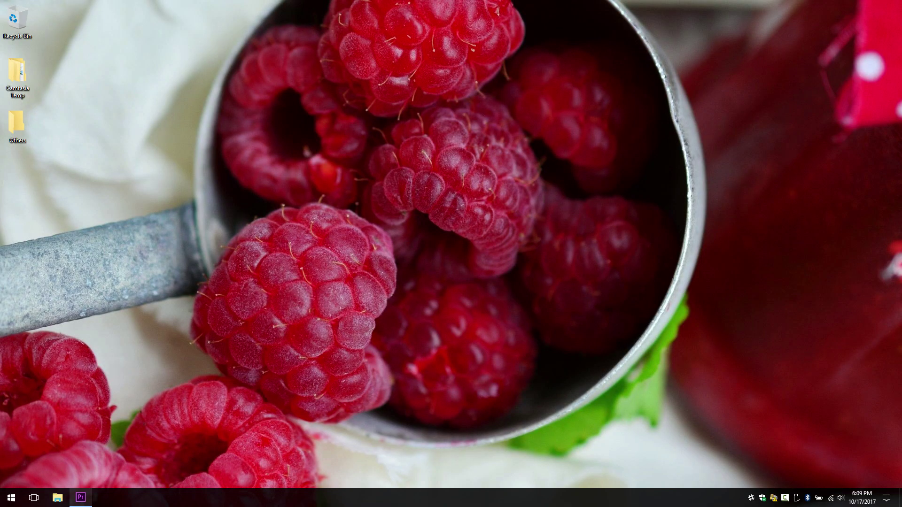
Step: Switch to Adobe Premiere Pro and scrub the sequence playhead back and forth with Timeline Navigation, ending at 00:00:02:08
click(80, 497)
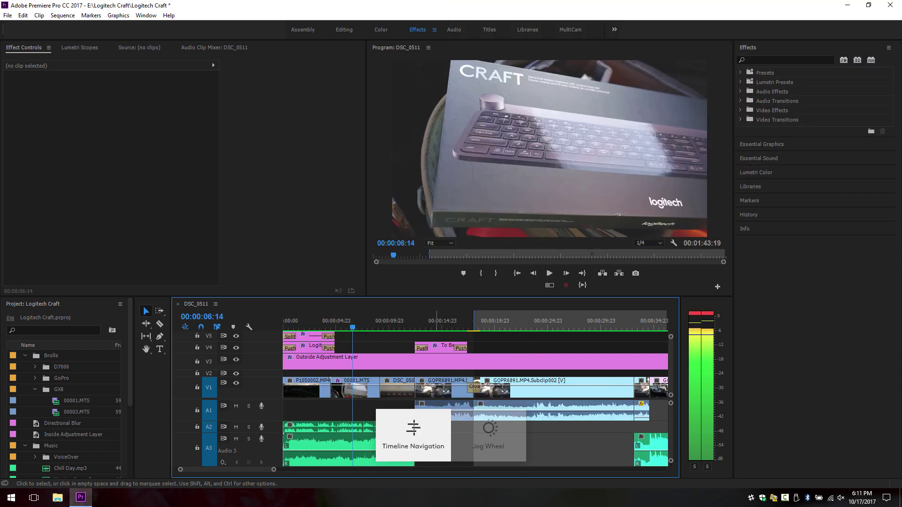
key(shift+Right)
key(shift+Right)
key(shift+Right)
key(shift+Right)
key(shift+Right)
key(shift+Right)
key(shift+Left)
key(shift+Left)
key(shift+Left)
key(shift+Left)
key(shift+Left)
key(shift+Left)
key(shift+Left)
key(shift+Left)
key(shift+Left)
key(shift+Left)
key(shift+Left)
key(shift+Left)
key(shift+Left)
key(shift+Left)
key(shift+Left)
key(shift+Left)
key(shift+Right)
key(shift+Right)
key(shift+Right)
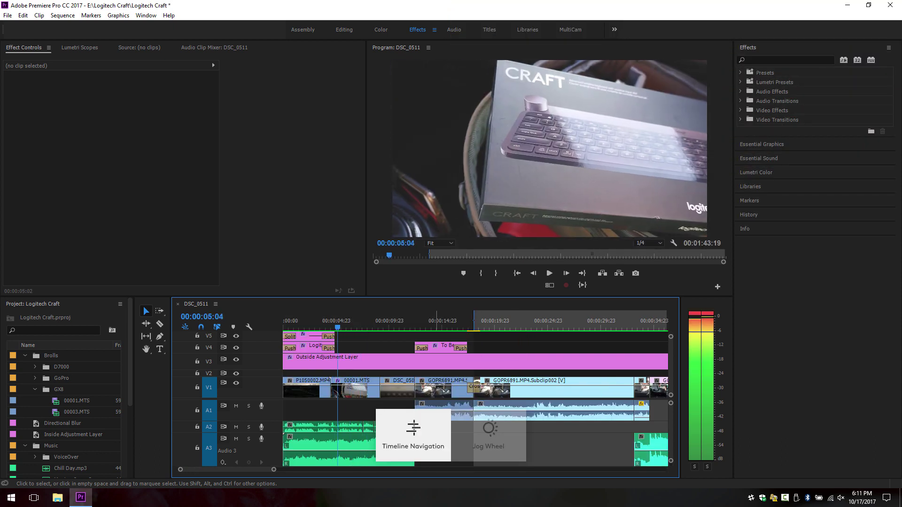
key(shift+Left)
key(shift+Left)
key(shift+Left)
key(shift+Left)
key(shift+Left)
key(shift+Left)
key(shift+Left)
key(shift+Left)
key(shift+Left)
key(shift+Left)
key(shift+Left)
key(shift+Left)
key(shift+Left)
key(shift+Left)
key(shift+Left)
key(shift+Left)
key(shift+Left)
key(shift+Left)
key(shift+Left)
key(shift+Left)
key(shift+Right)
key(shift+Right)
key(shift+Right)
key(shift+Right)
key(shift+Right)
key(shift+Right)
key(shift+Right)
key(shift+Right)
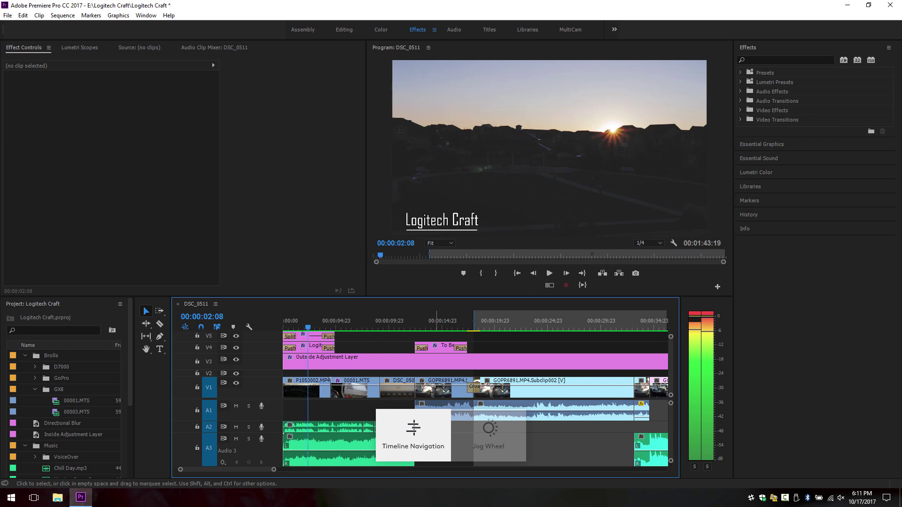
Step: Change the Crown function to Jog Wheel and shuttle the playhead forward through the DSC_0511 sequence and back again
key(Right)
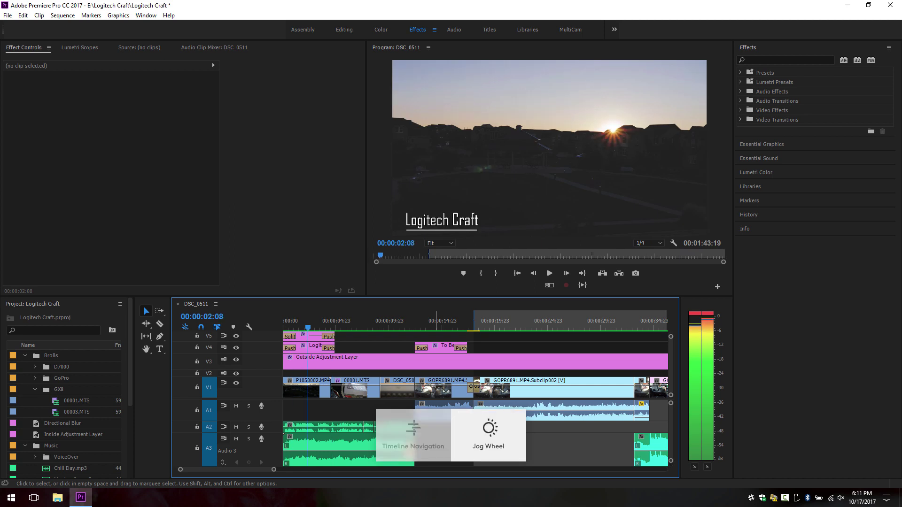
key(shift+Right)
key(shift+Right)
key(shift+Right)
key(shift+Right)
key(shift+Right)
key(shift+Right)
key(shift+Right)
key(shift+Right)
key(shift+Right)
key(shift+Right)
key(shift+Right)
key(shift+Right)
key(shift+Right)
key(shift+Right)
key(shift+Right)
key(shift+Right)
key(shift+Right)
key(shift+Right)
key(shift+Right)
key(shift+Right)
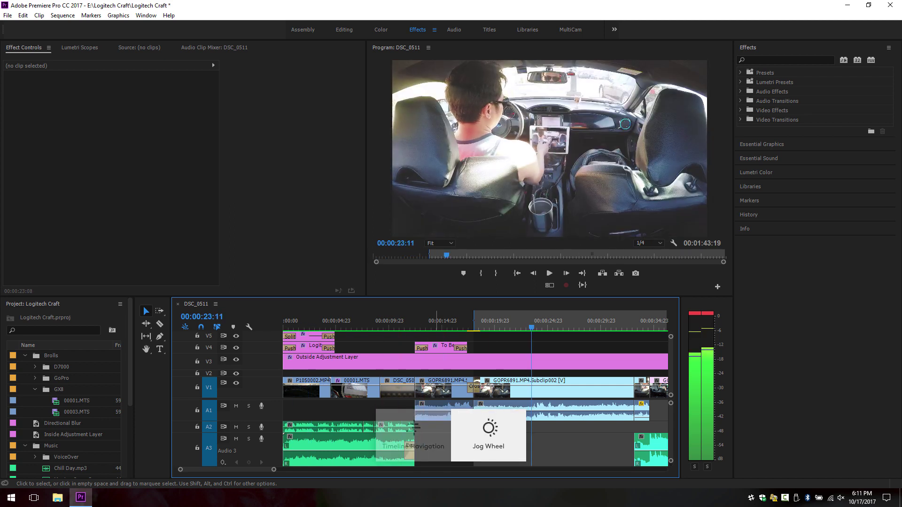
key(shift+Right)
key(shift+Right)
key(shift+Left)
key(shift+Left)
key(shift+Left)
key(shift+Left)
key(shift+Left)
key(shift+Left)
key(shift+Left)
key(shift+Left)
key(shift+Left)
key(shift+Left)
key(shift+Left)
key(shift+Left)
key(shift+Left)
key(shift+Left)
key(shift+Left)
key(shift+Left)
key(shift+Left)
key(shift+Left)
key(shift+Left)
key(shift+Left)
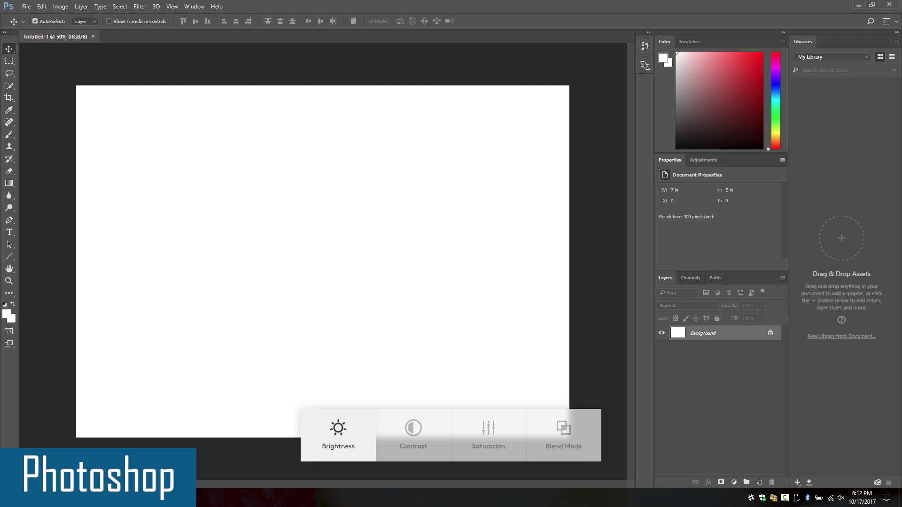
Step: In Photoshop, add a Brightness/Contrast adjustment layer through the Crown's Brightness function and set its brightness to -19
scroll(338, 436, up, 11)
scroll(338, 435, down, 18)
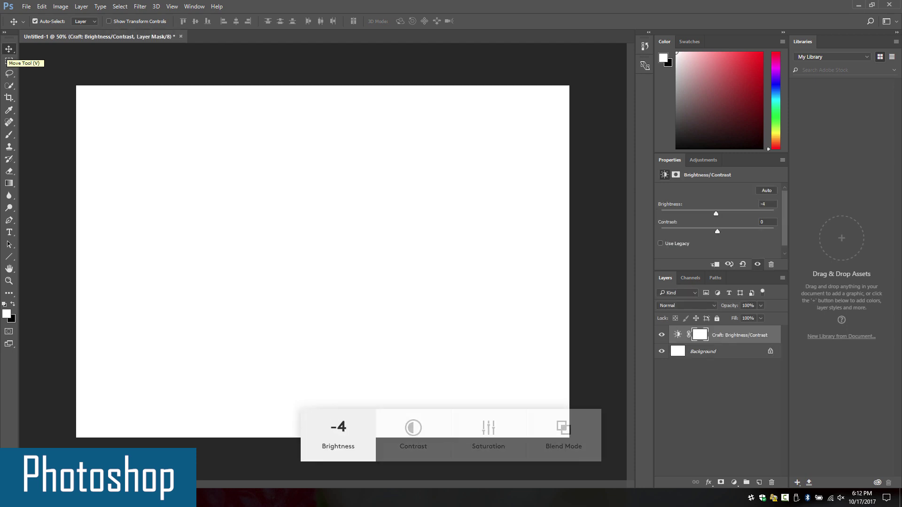
scroll(339, 436, up, 20)
scroll(339, 436, down, 20)
scroll(338, 435, up, 20)
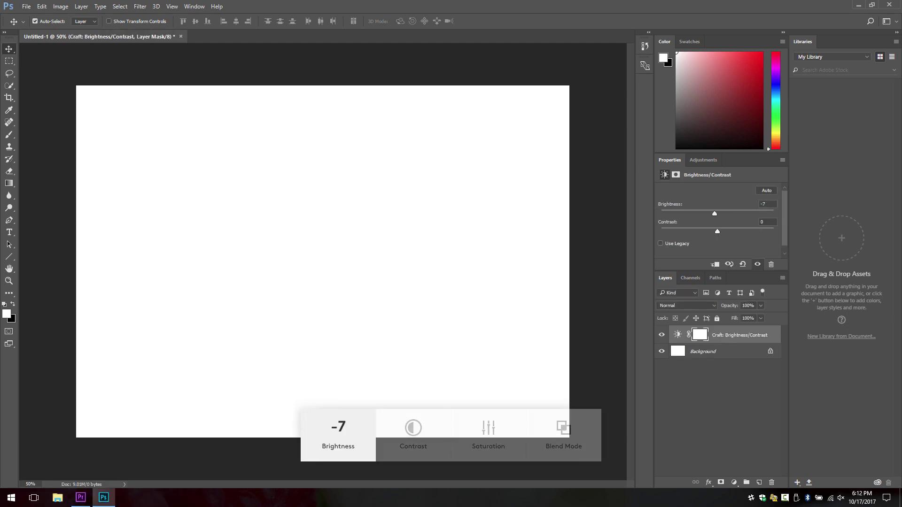
scroll(338, 435, down, 20)
scroll(338, 435, up, 20)
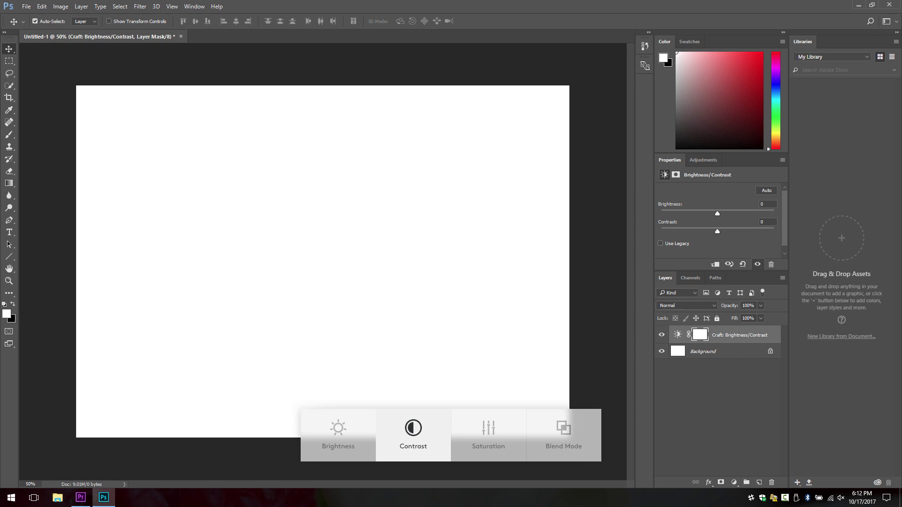
Step: Vary the Brightness/Contrast layer's contrast up and down with the Crown's Contrast function, leaving it at 46
scroll(413, 435, up, 20)
scroll(413, 436, down, 20)
scroll(414, 435, up, 20)
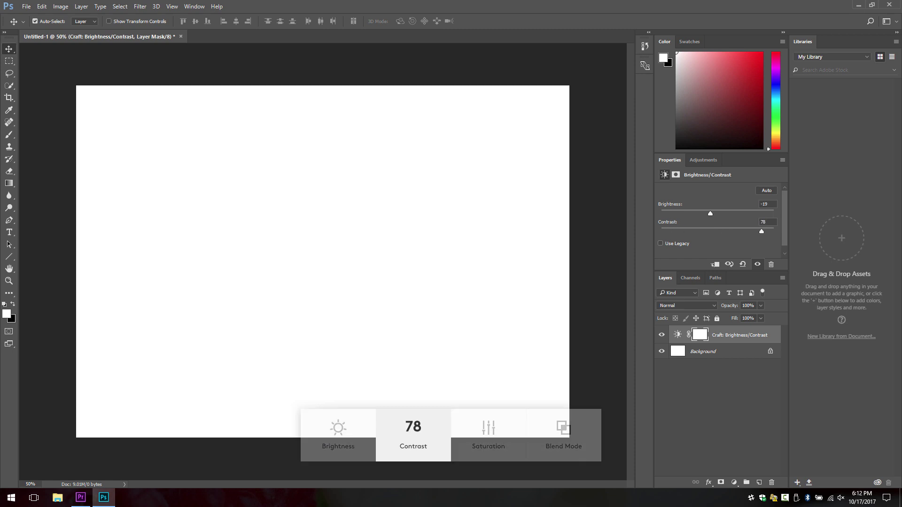
scroll(414, 435, down, 20)
Step: Add a Vibrance adjustment layer through the Crown's Saturation function and lower its saturation to -33
key(Tab)
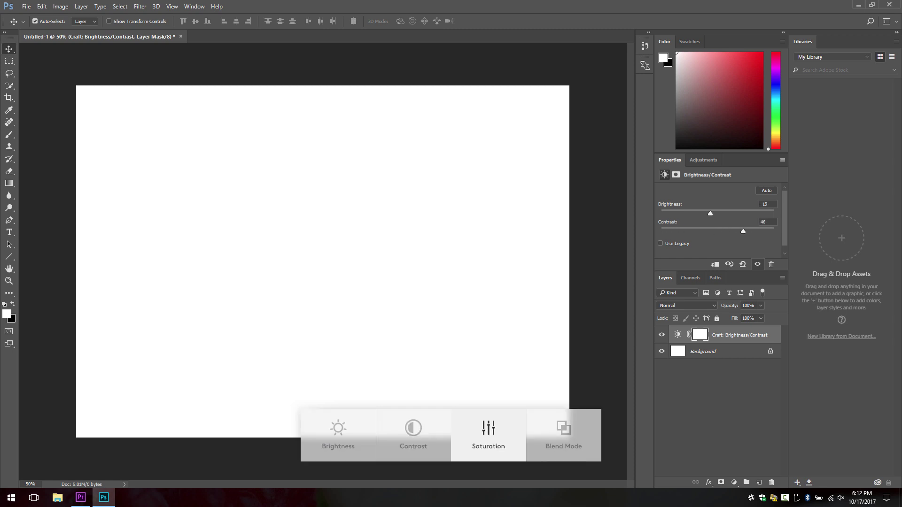
scroll(489, 435, up, 5)
scroll(488, 435, down, 20)
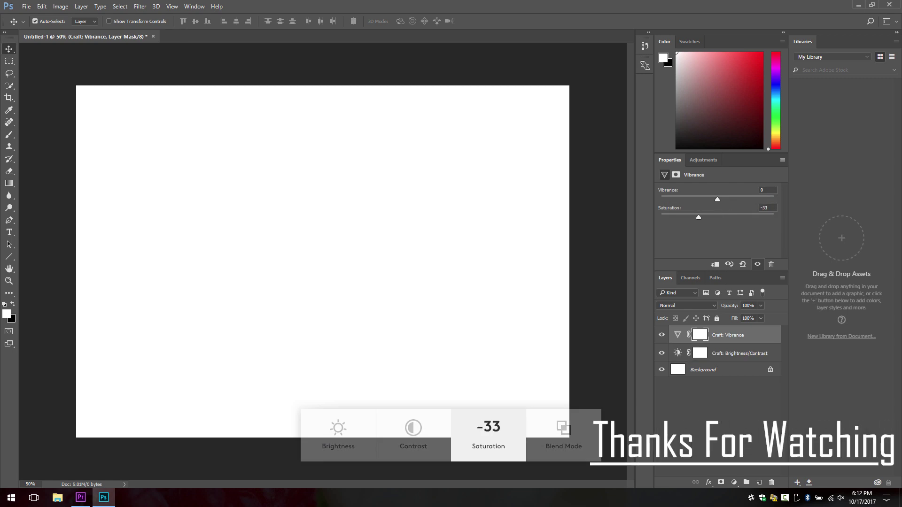